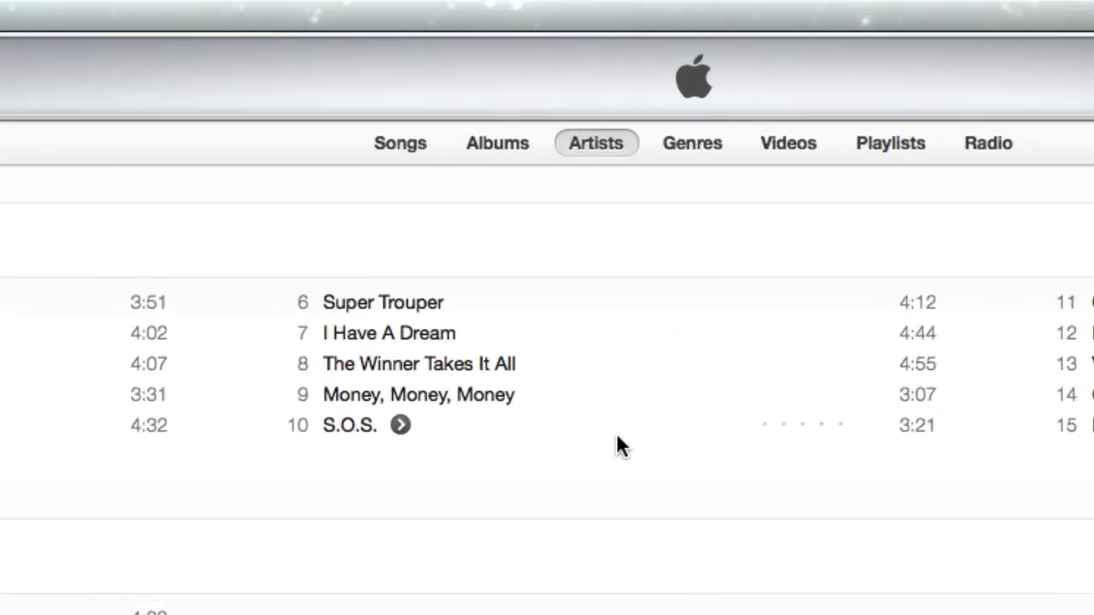
- Browse the music library by albums and by artists, and display Aerosmith's songs
click(487, 143)
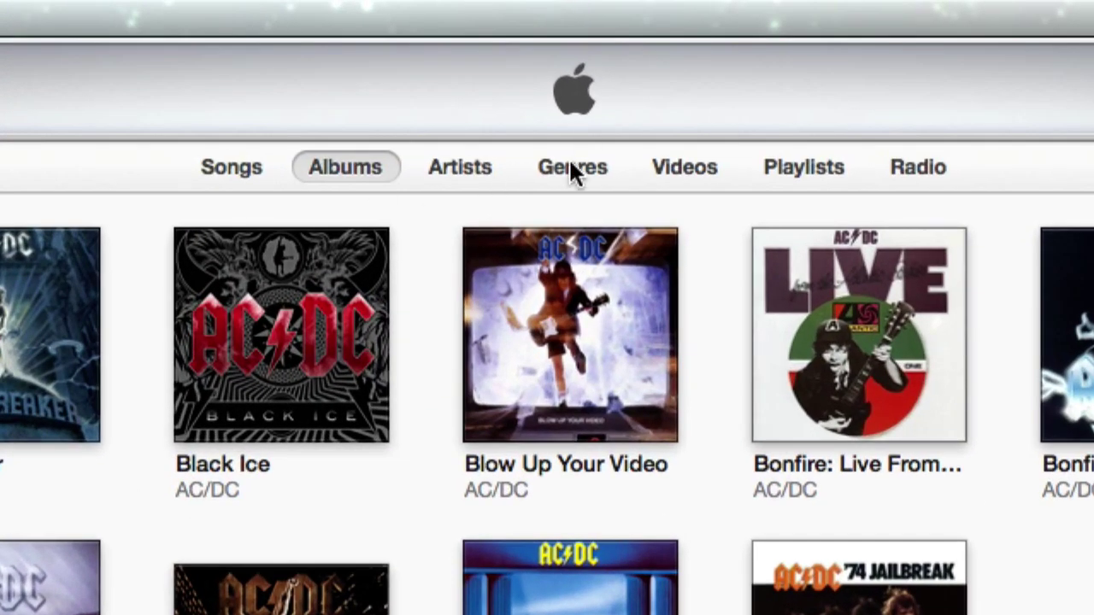
click(441, 166)
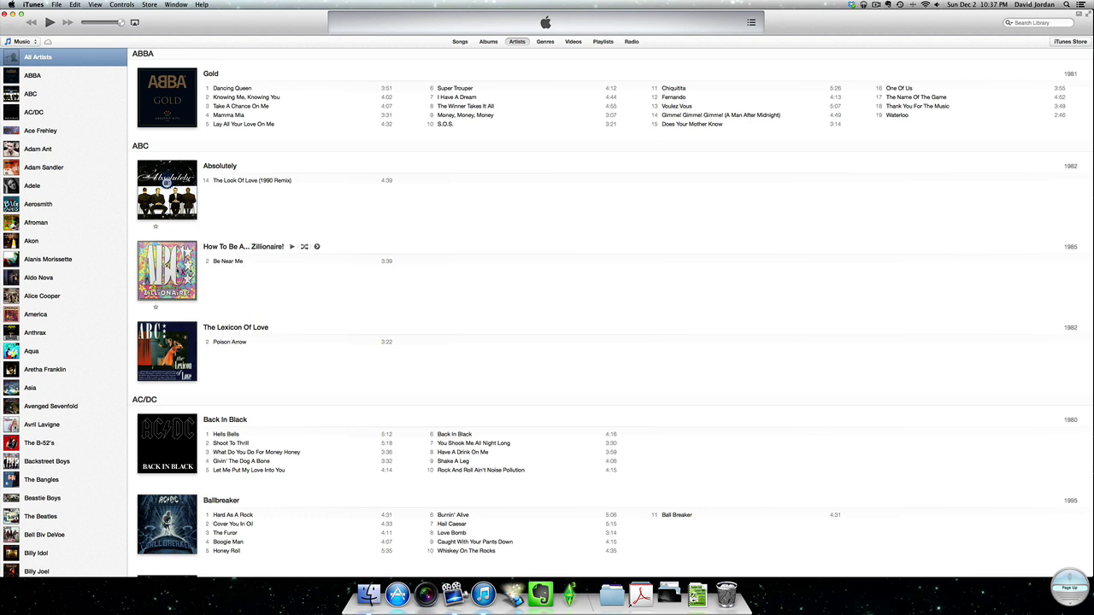
click(39, 204)
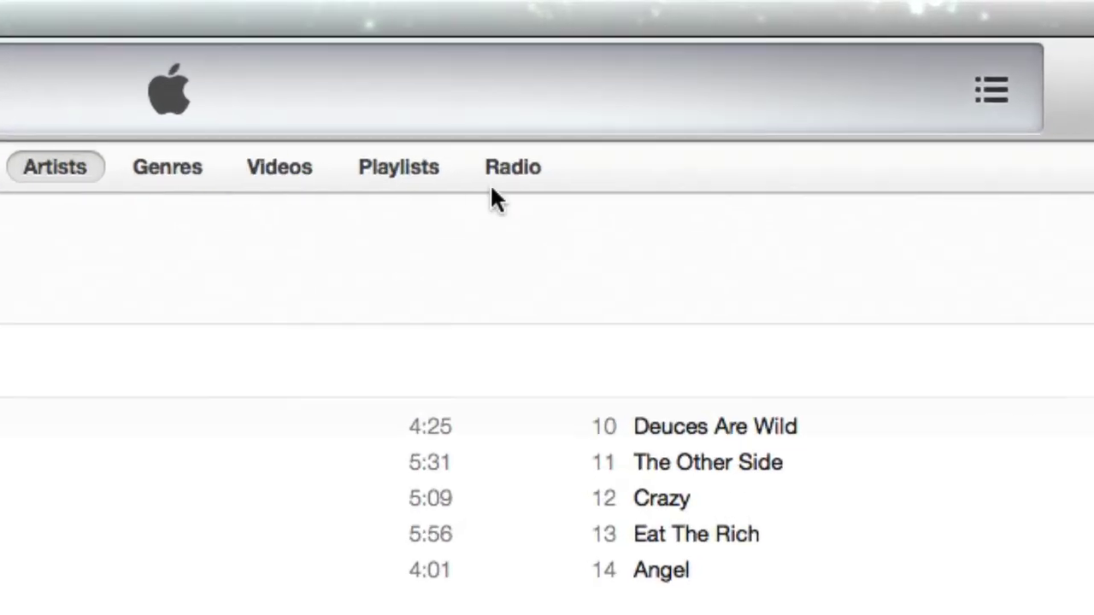
- Switch to the playlists view and look through the Black Sabbath Ozzy and Iron Maiden smart playlists and the regular playlist below them
click(367, 171)
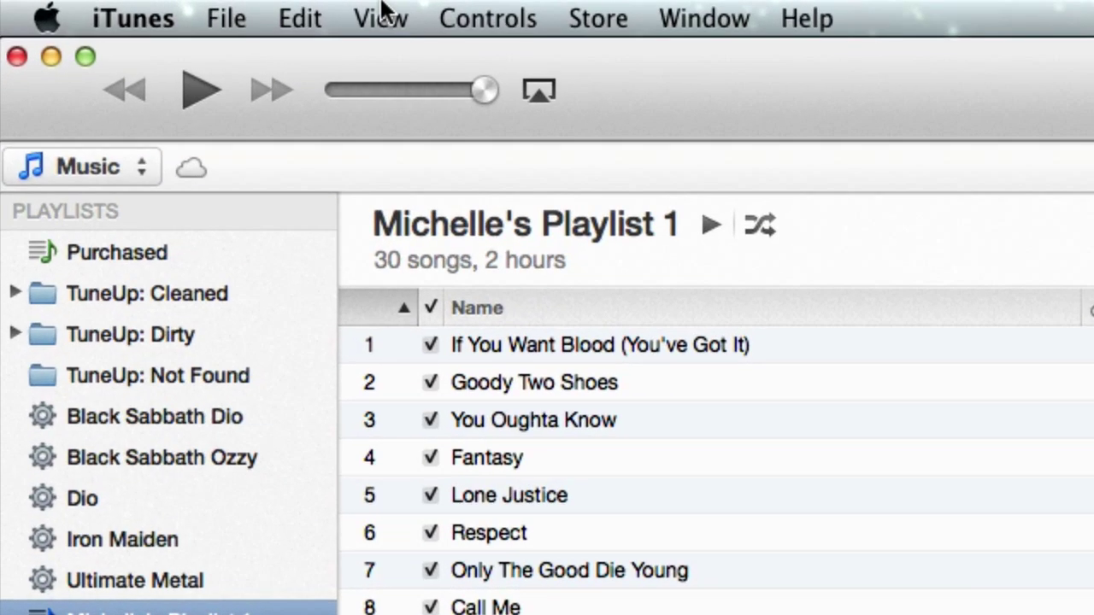
click(95, 4)
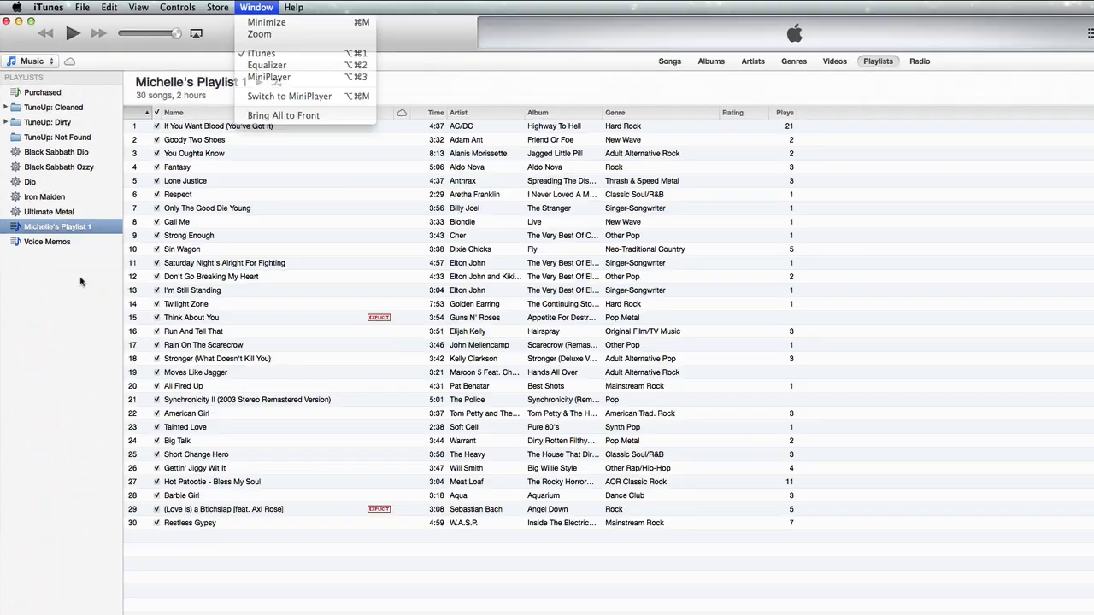
click(236, 614)
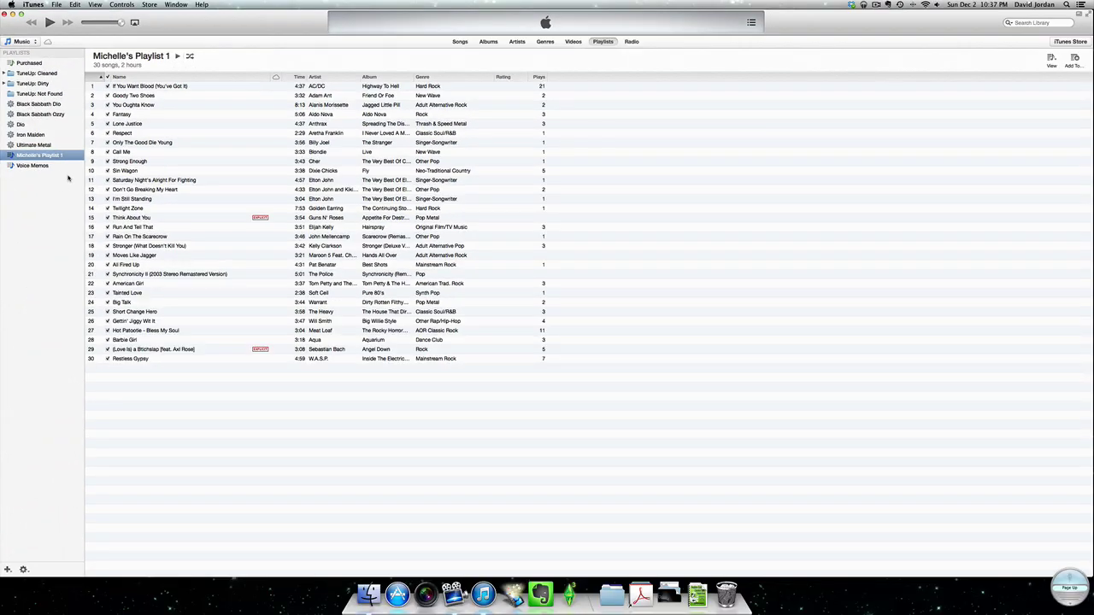
click(48, 107)
click(47, 115)
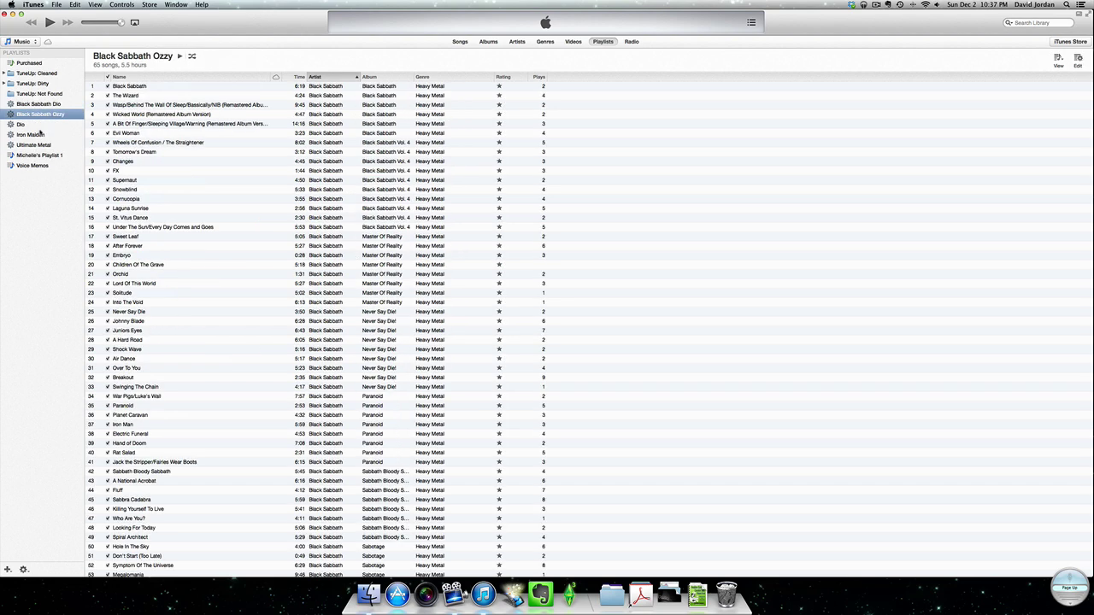
click(40, 134)
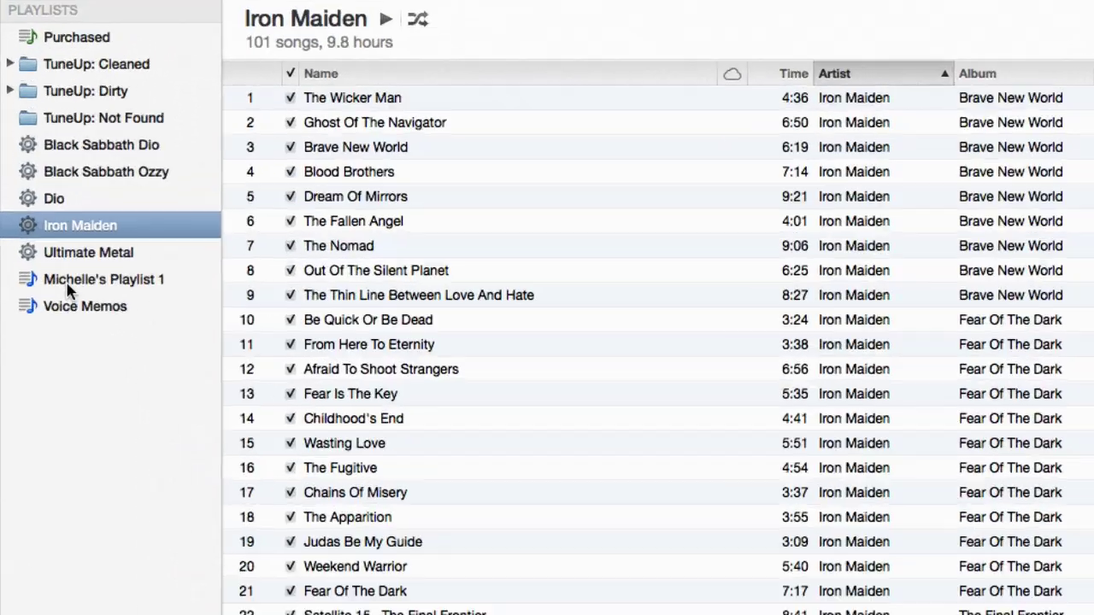
click(24, 157)
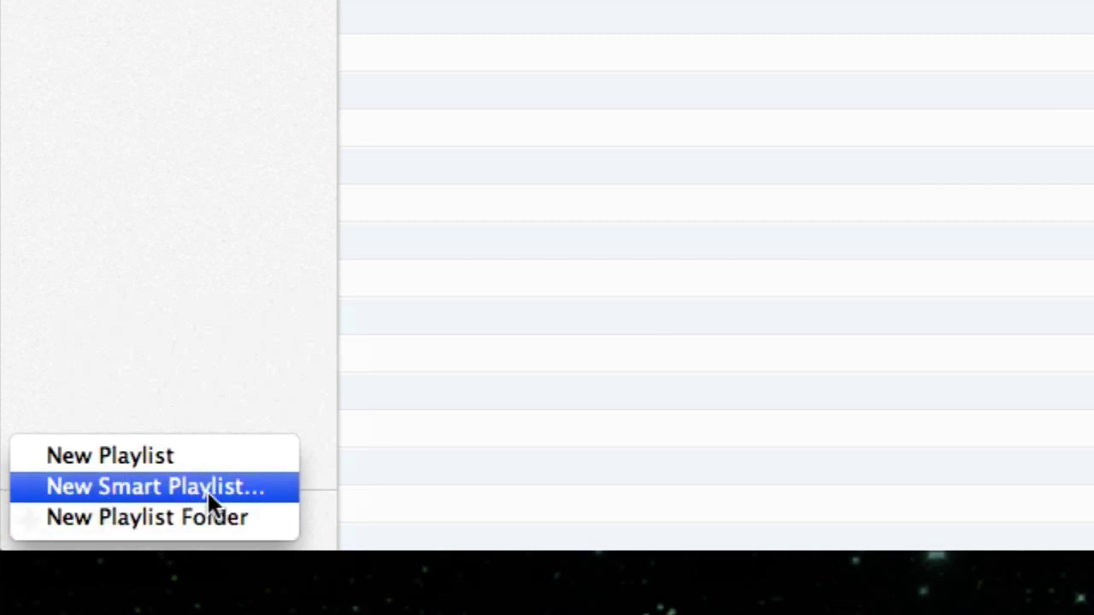
- Create a smart playlist with the rule Artist contains Queen and keep the name Queen
click(205, 489)
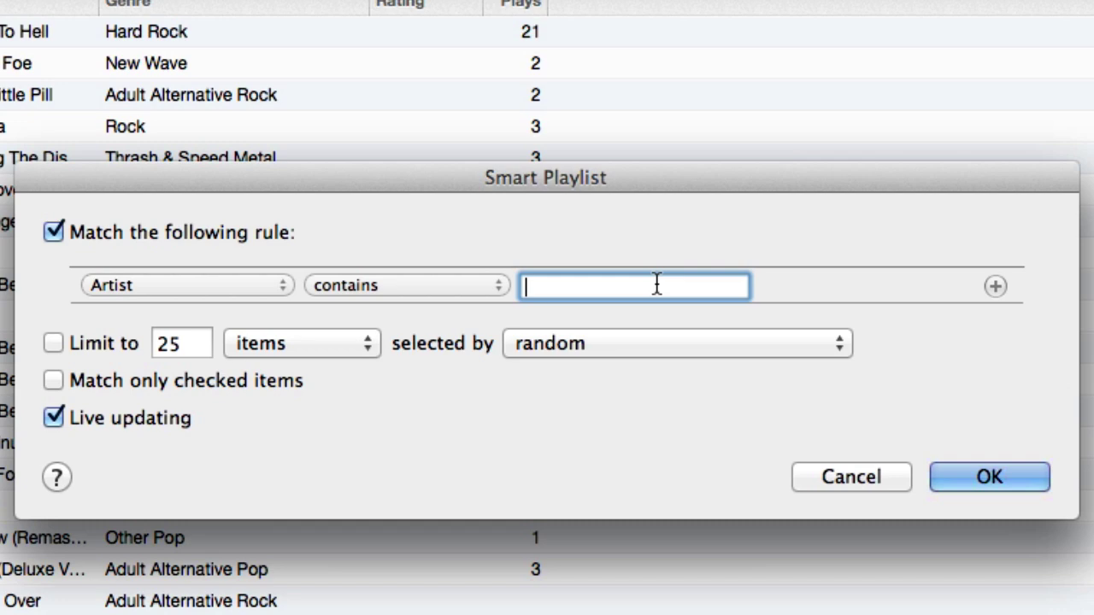
text(Queen)
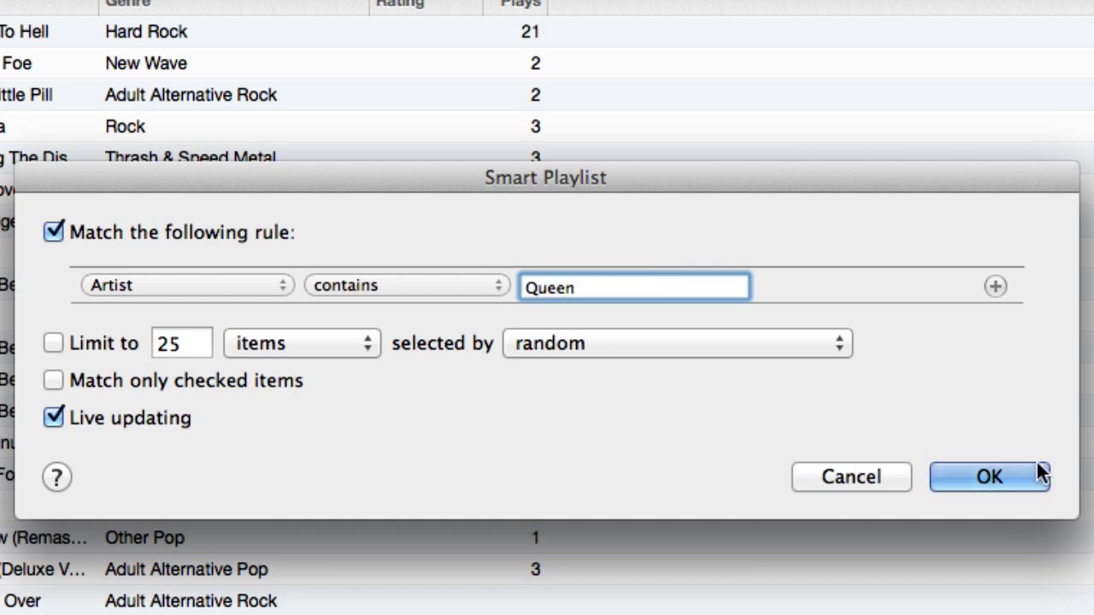
click(990, 476)
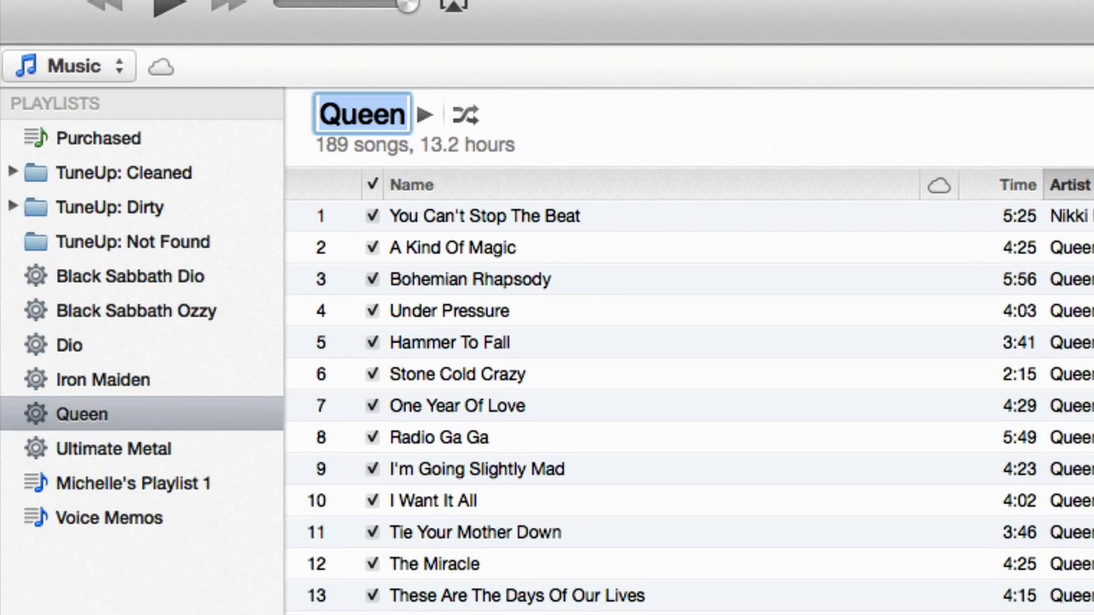
click(61, 417)
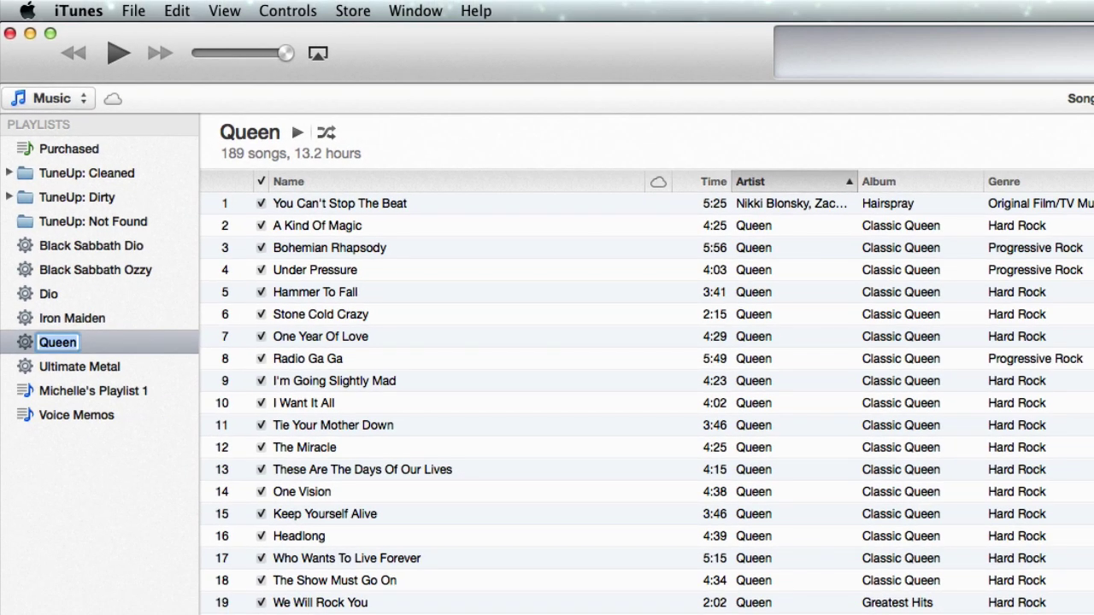
key(Return)
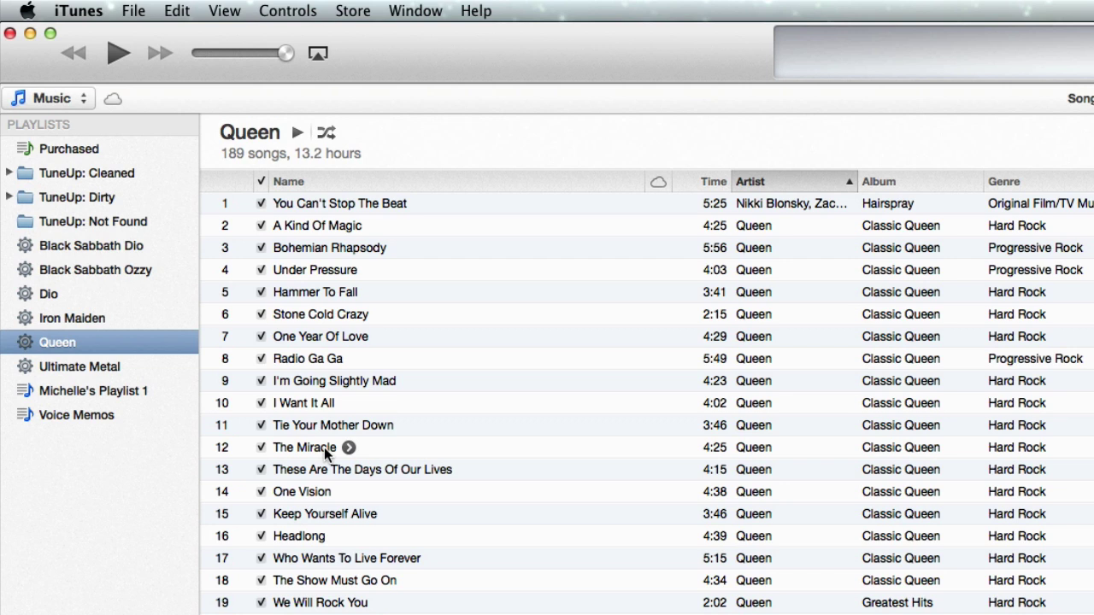
- Try adding a second rule to the Queen smart playlist, examining the available rule fields and comparison operators
right_click(117, 341)
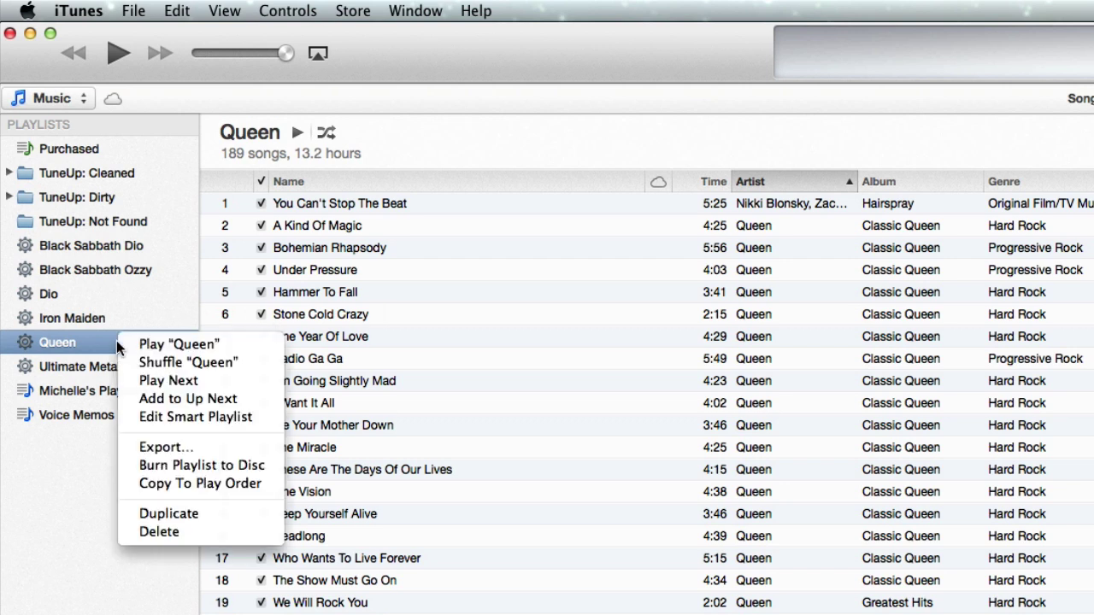
click(194, 417)
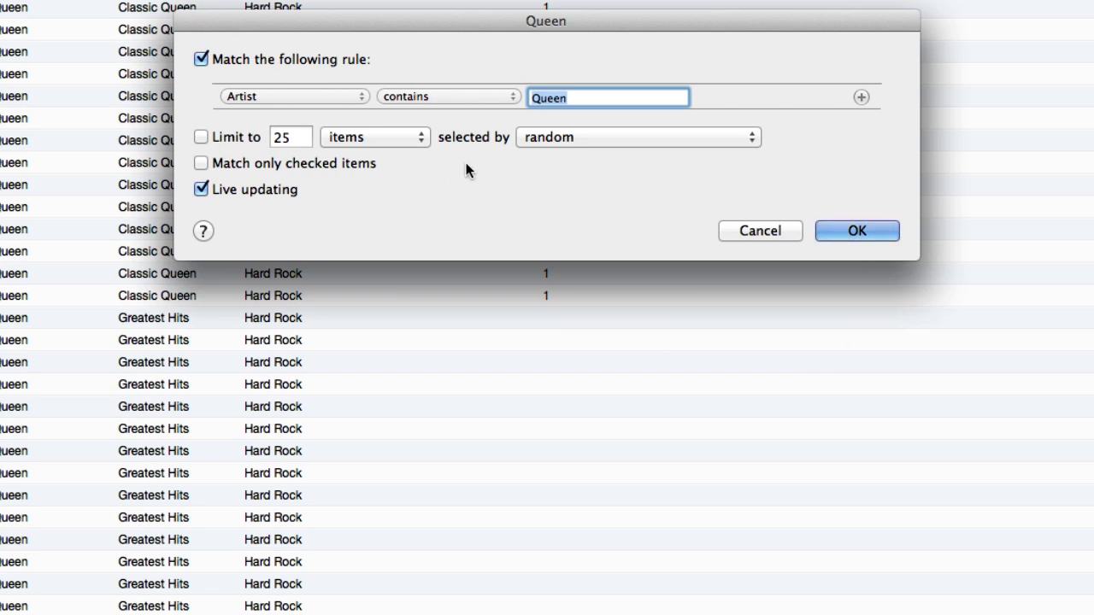
click(860, 97)
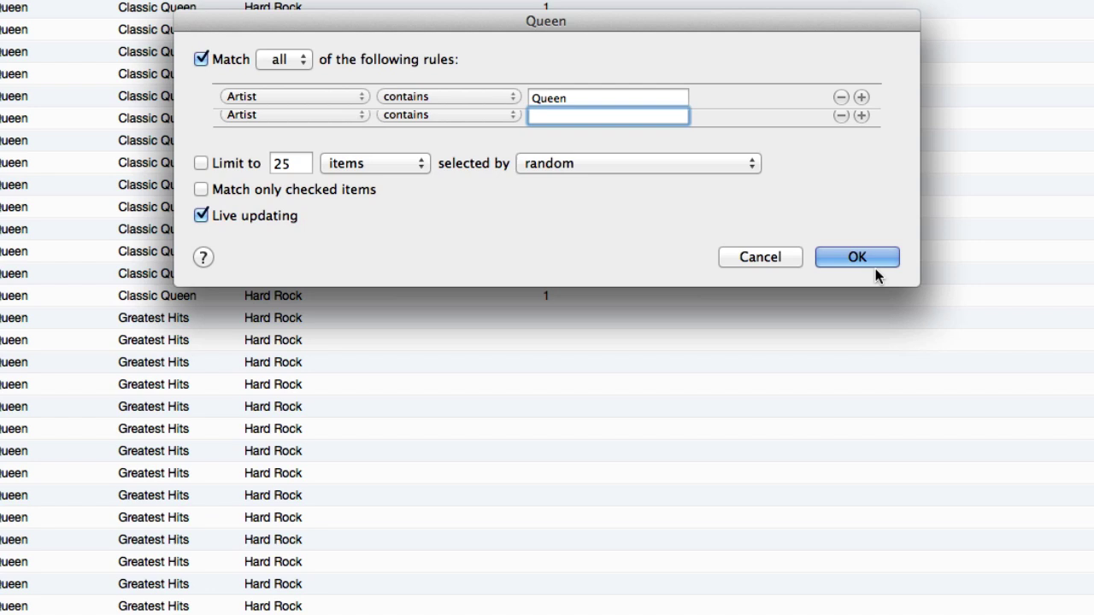
click(361, 123)
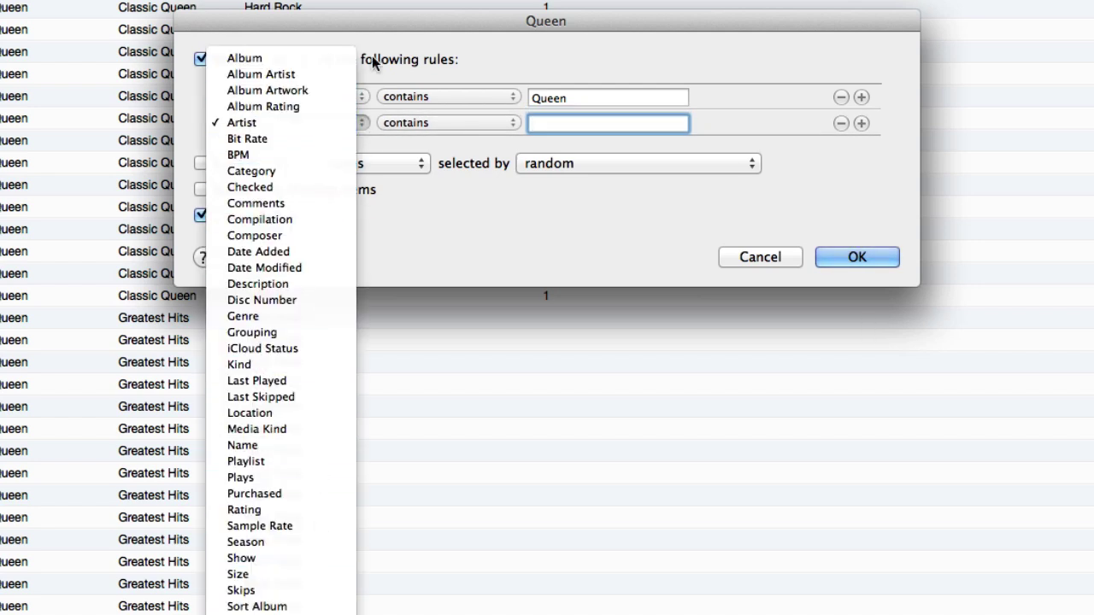
click(453, 51)
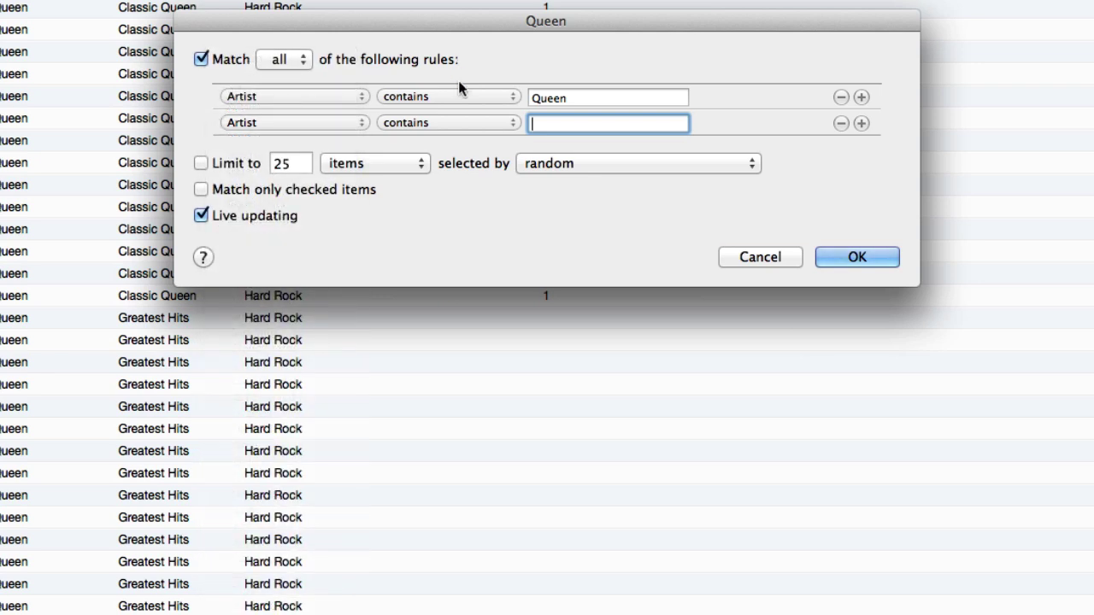
click(280, 121)
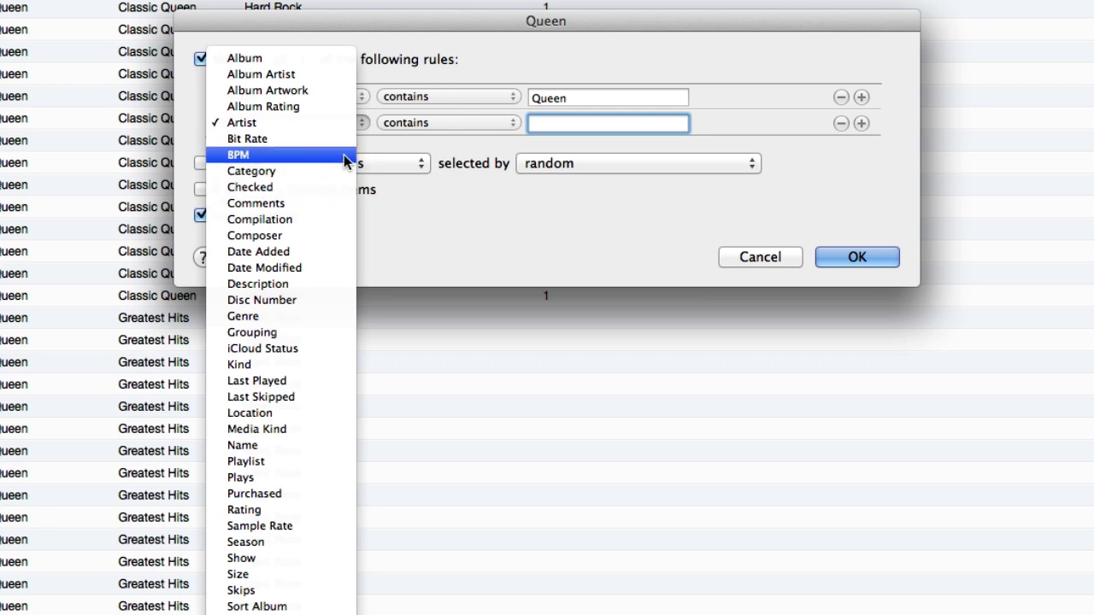
click(423, 114)
click(443, 123)
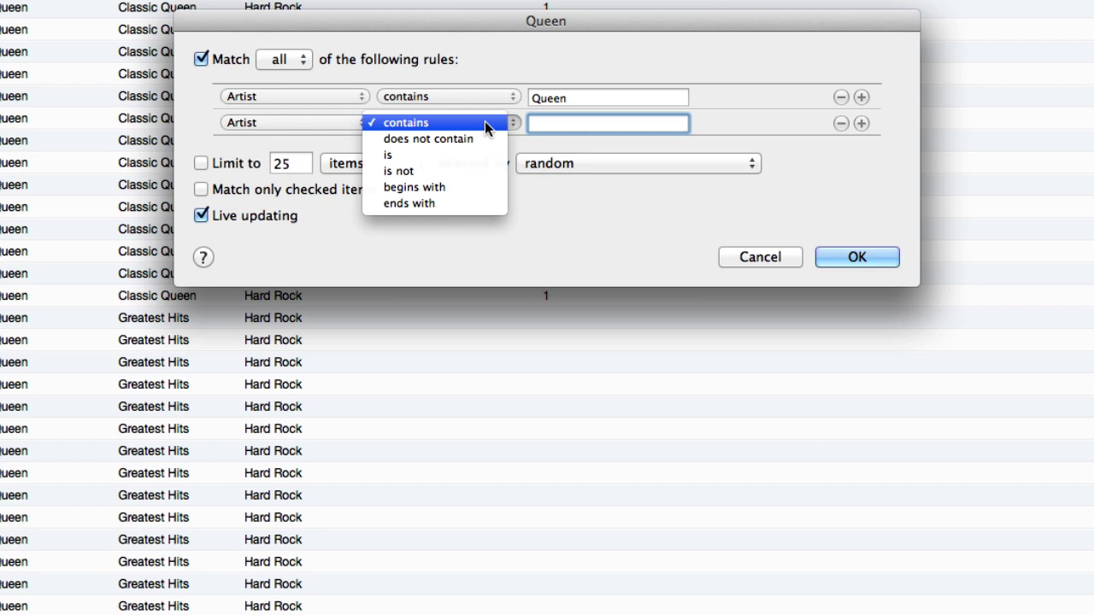
click(614, 124)
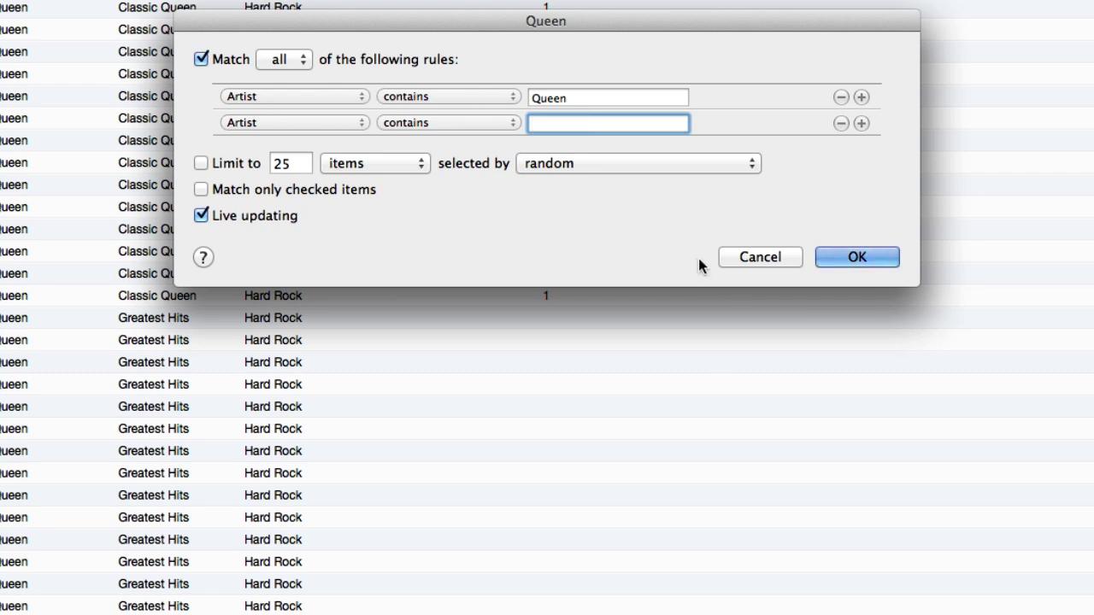
key(Escape)
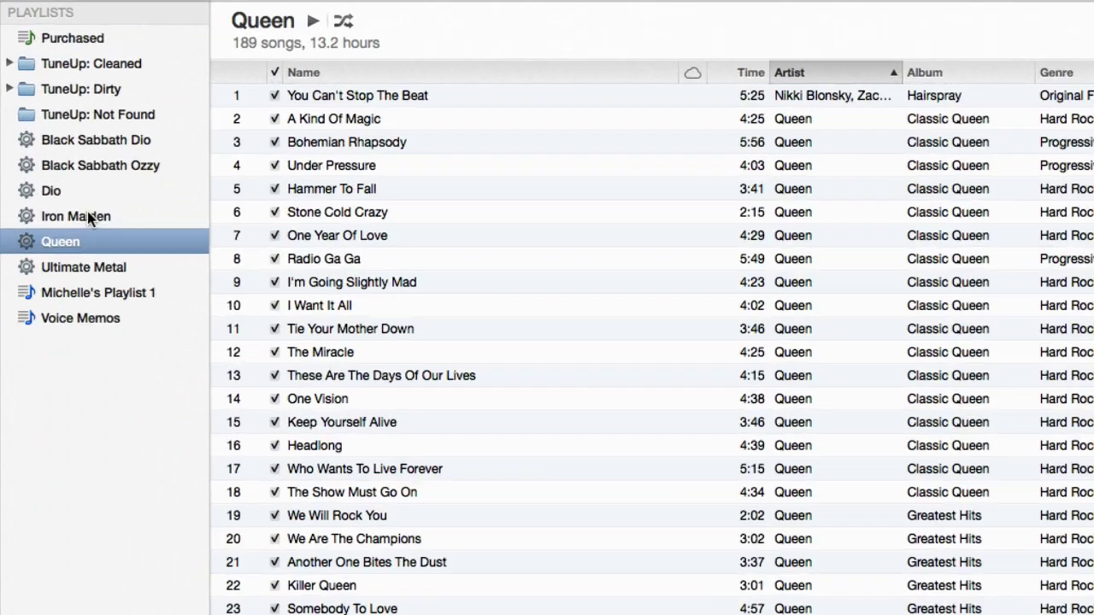
- Open the Iron Maiden smart playlist's rules and examine its artist and rating conditions
click(35, 134)
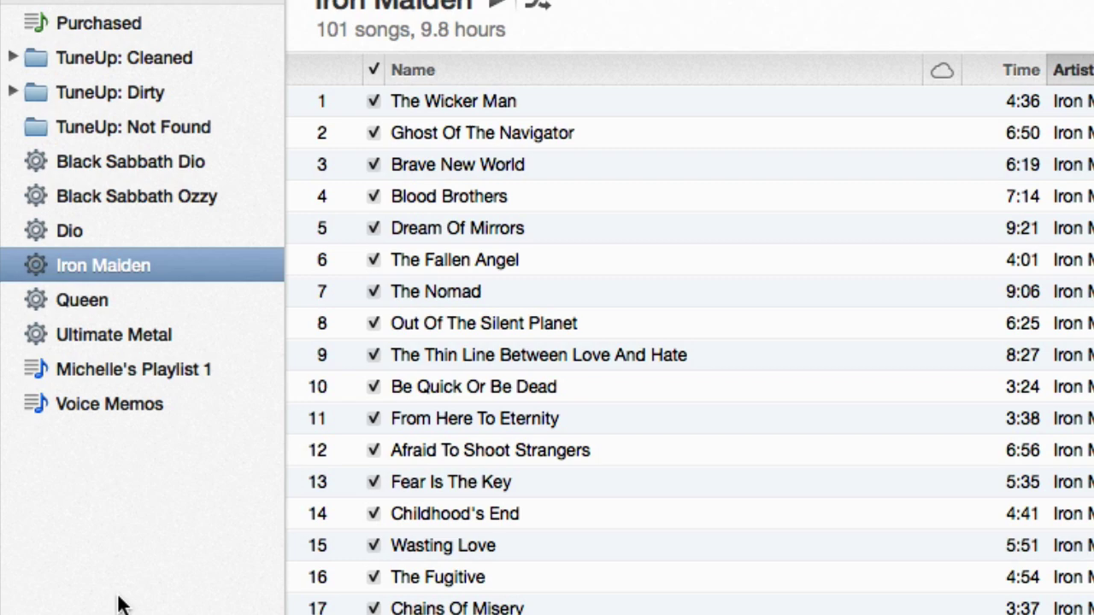
right_click(58, 255)
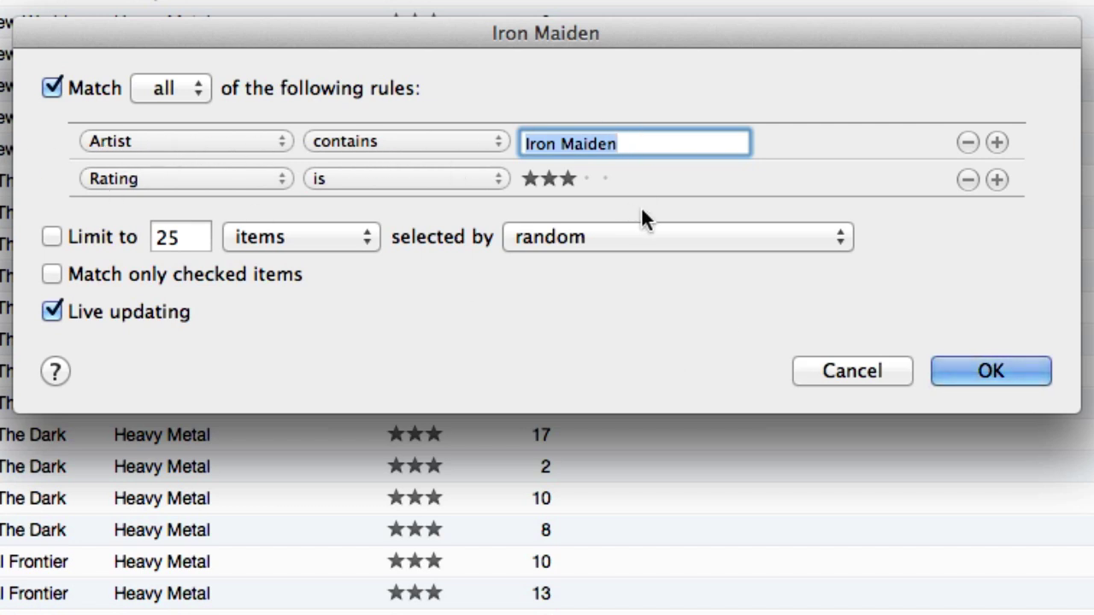
click(152, 179)
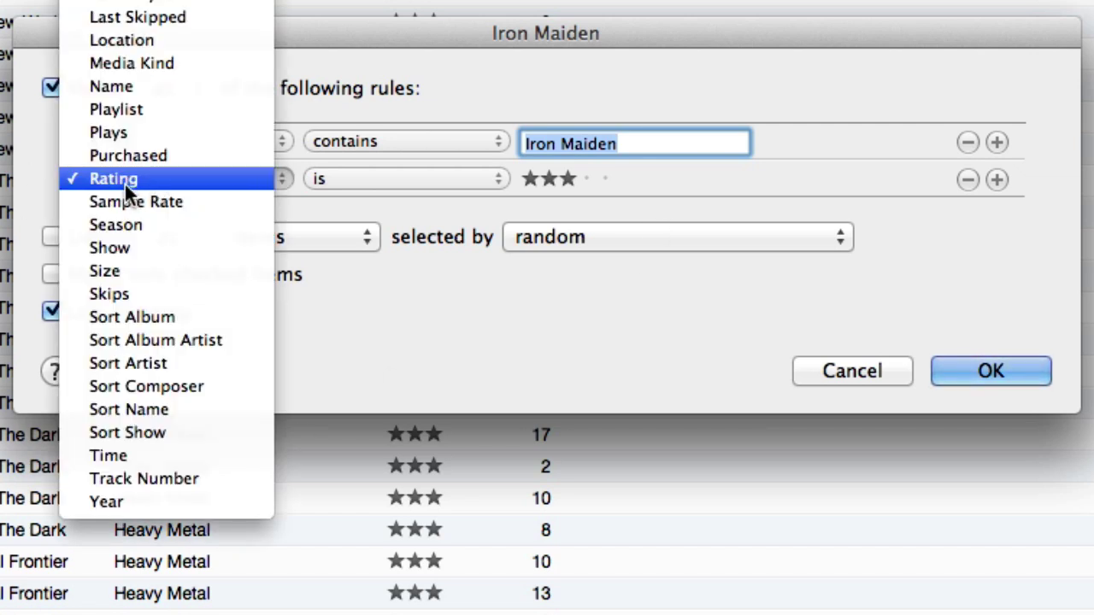
click(122, 182)
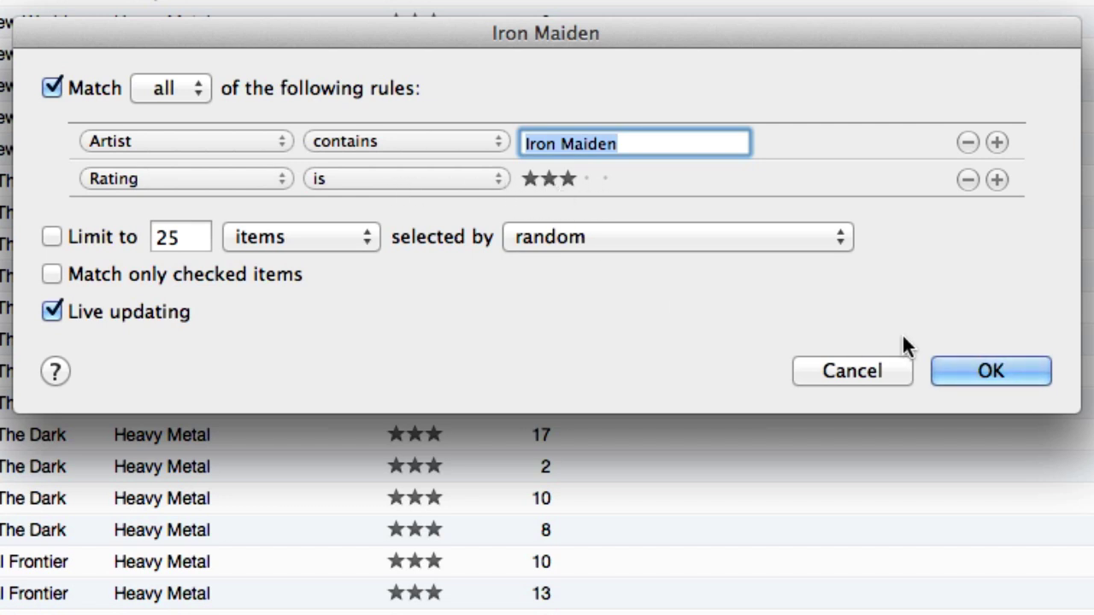
click(990, 370)
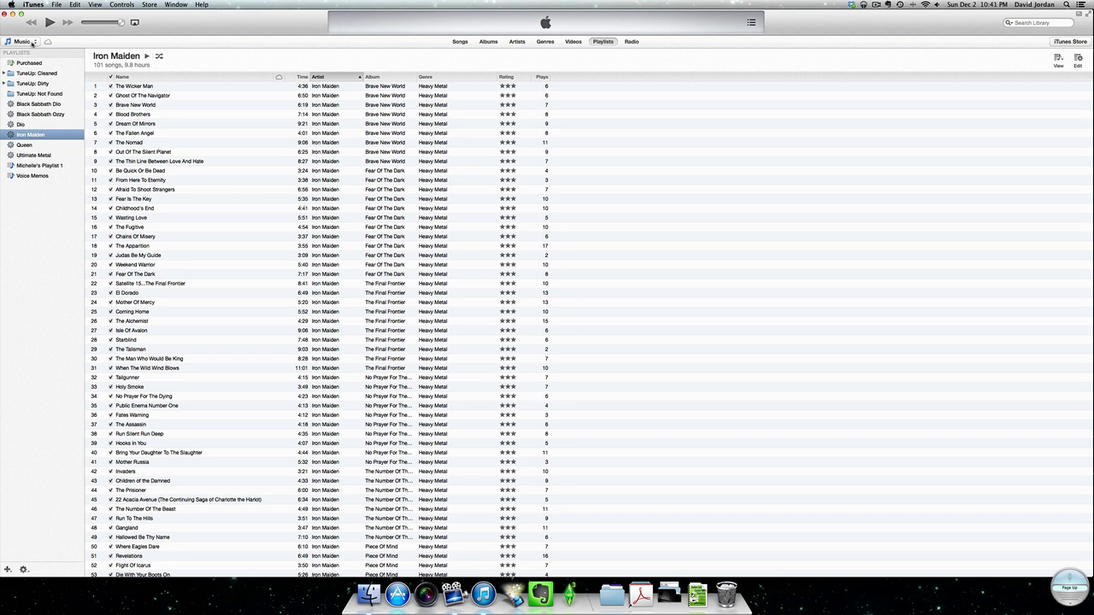
- Find Iron Maiden in the artists view to check the song ratings, and return to the playlists view
click(518, 43)
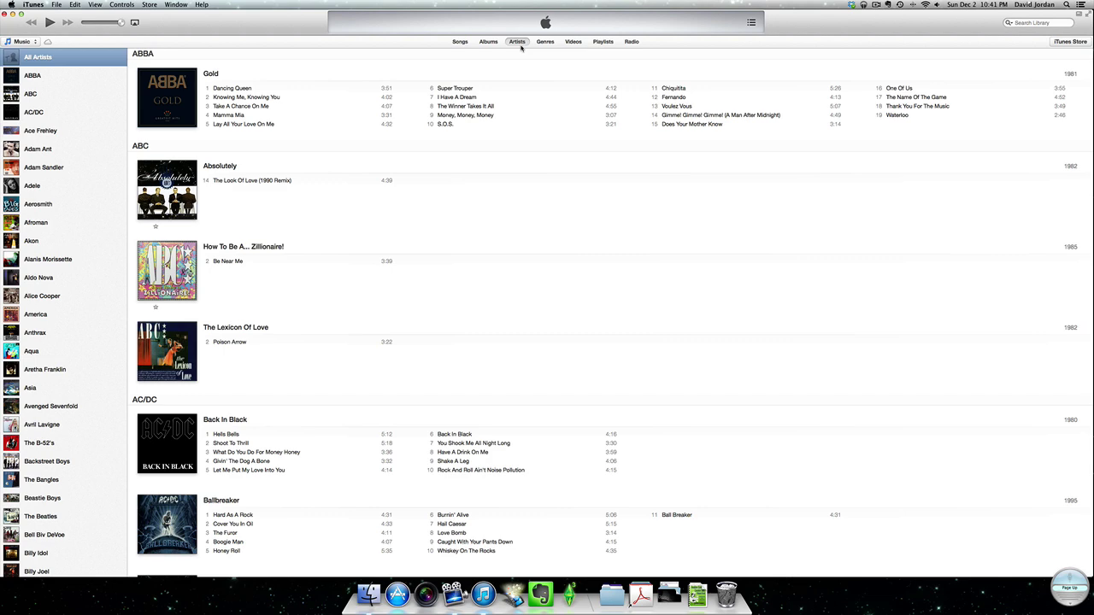
scroll(62, 244, down, 20)
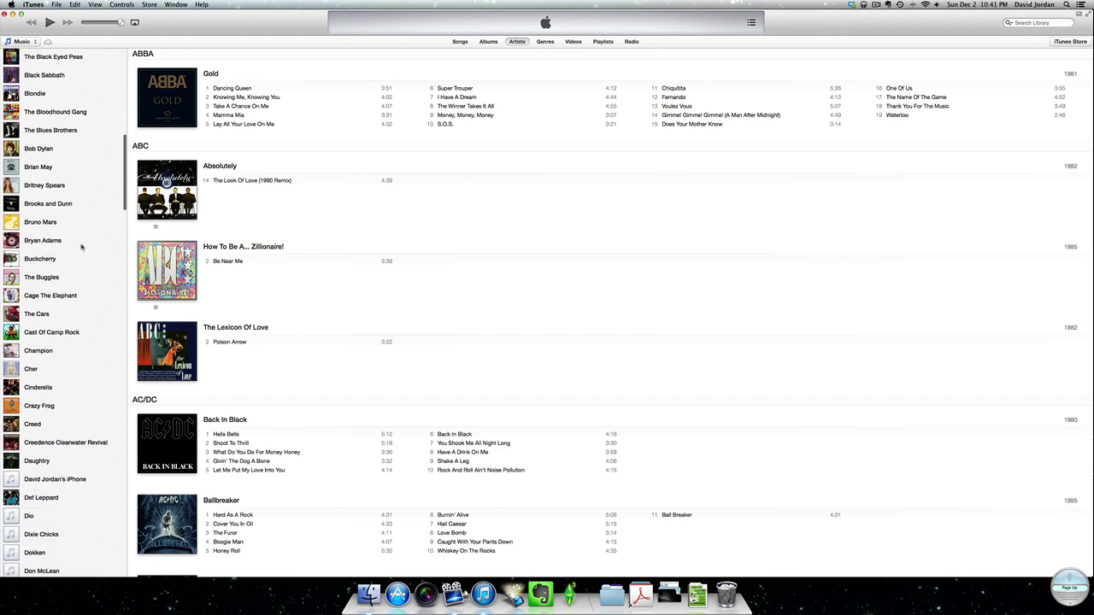
scroll(83, 245, up, 20)
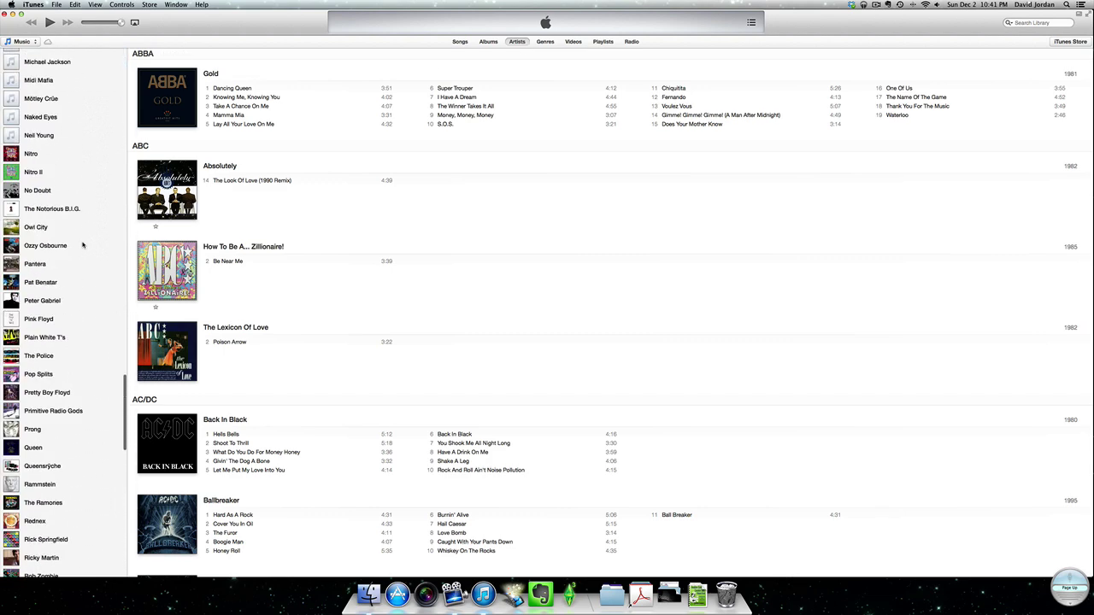
scroll(83, 245, up, 15)
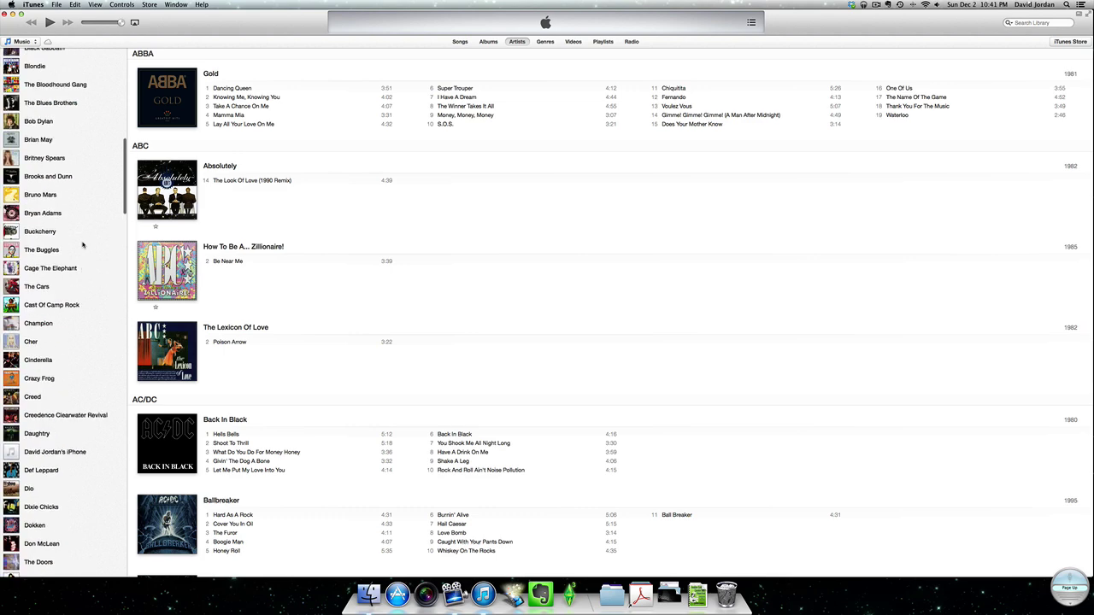
scroll(83, 246, down, 10)
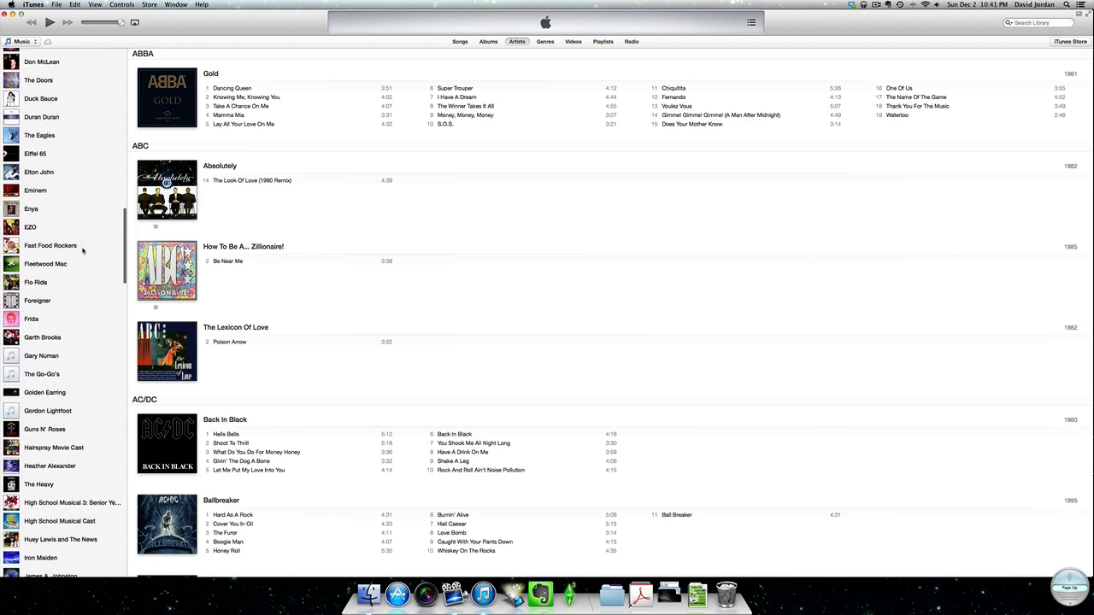
click(40, 372)
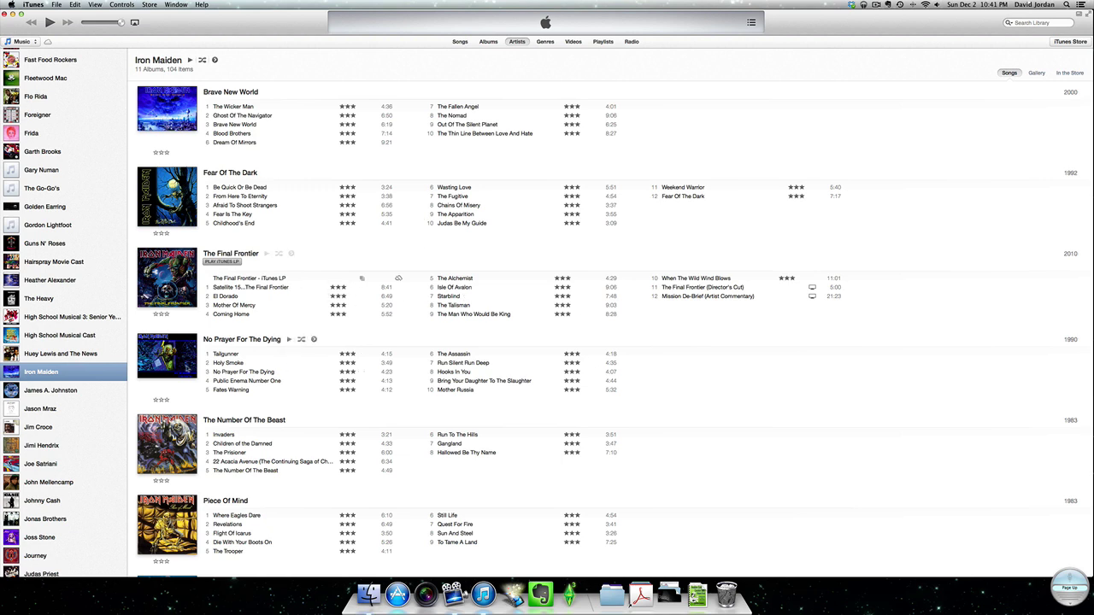
click(609, 41)
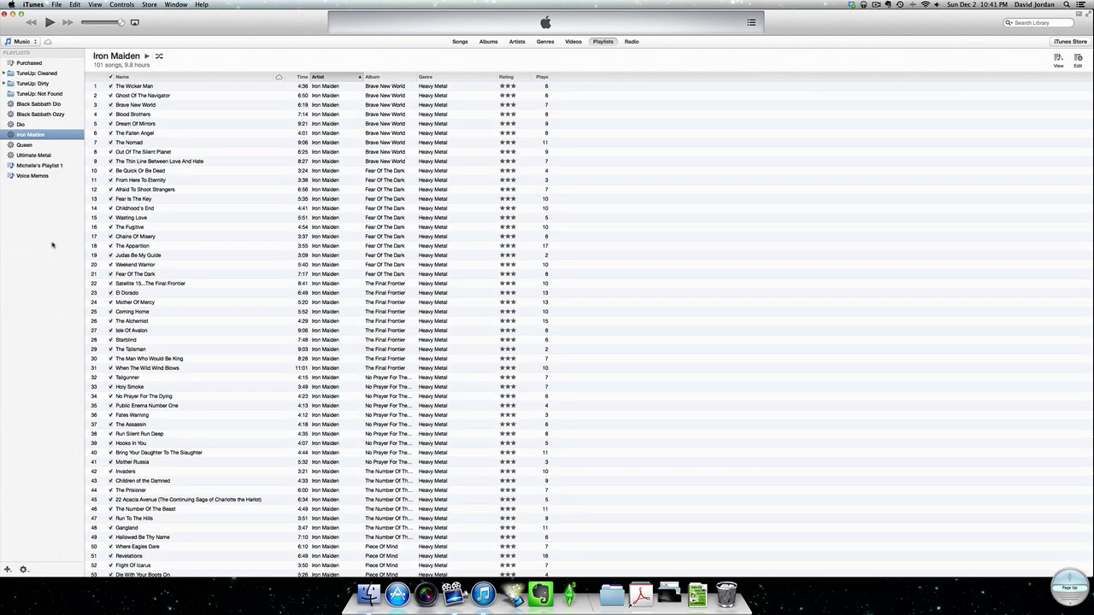
- Review the Iron Maiden smart playlist's match, artist and rating rules, and close them without changes
right_click(28, 136)
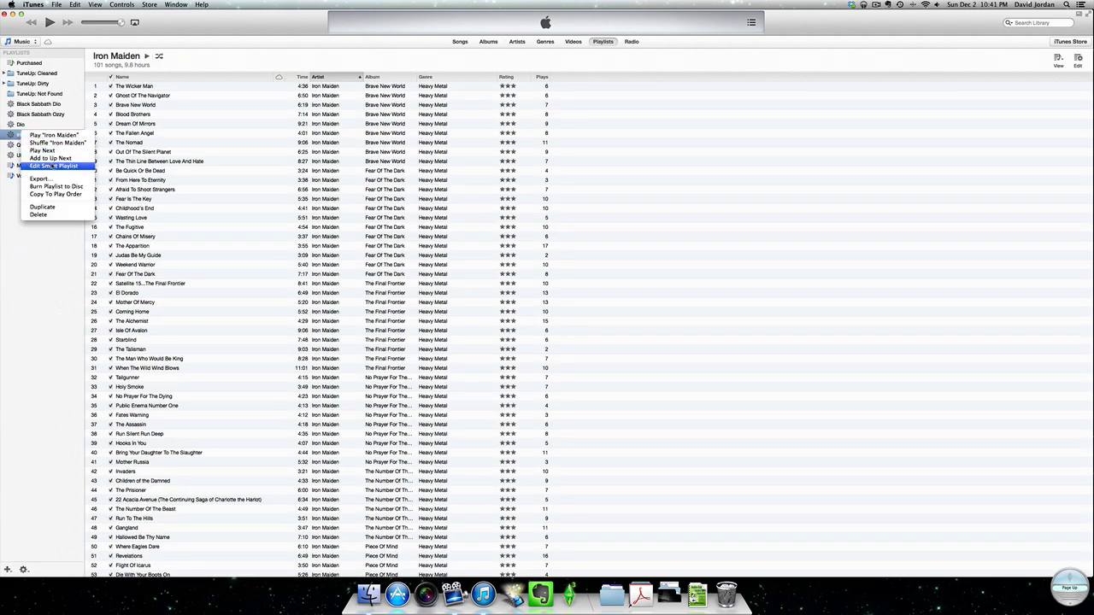
click(47, 165)
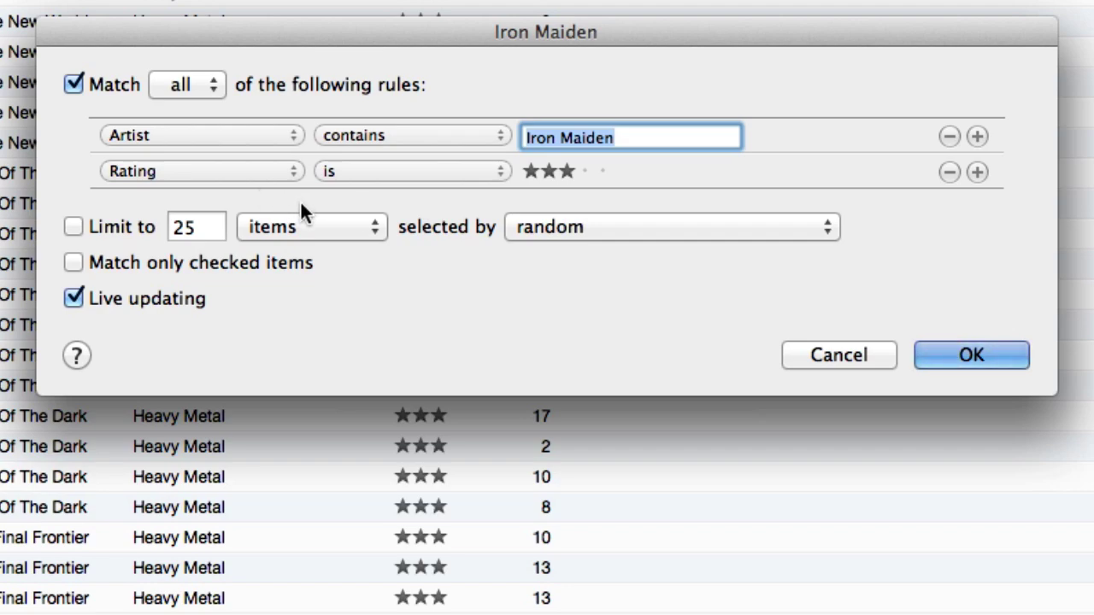
click(818, 357)
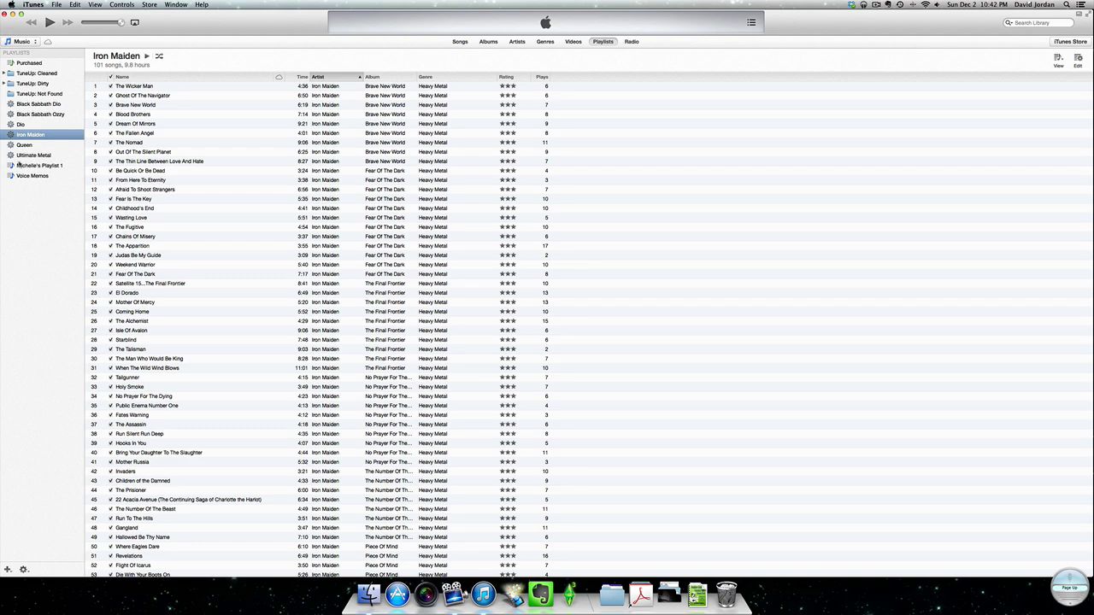
- Reopen the Iron Maiden smart playlist's rules, add a blank rule below the rating condition, and remove it again
right_click(31, 136)
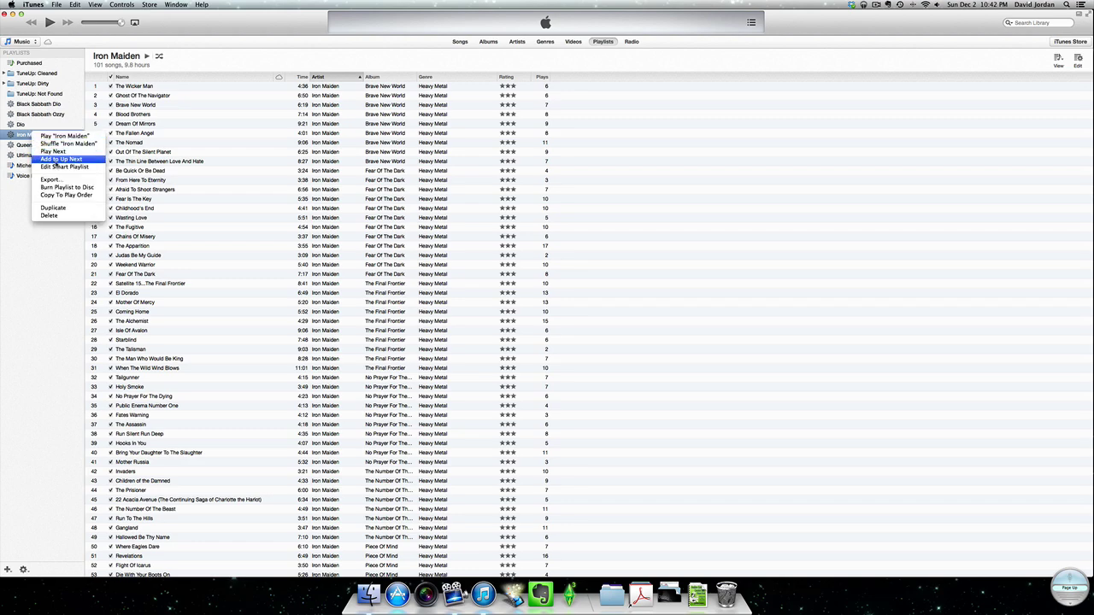
click(43, 138)
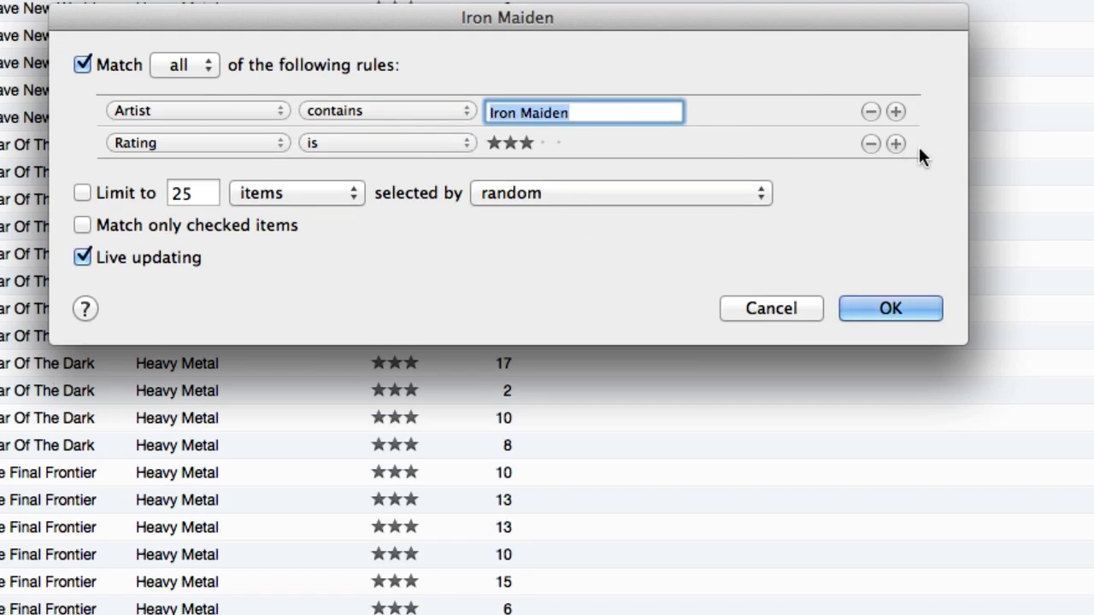
click(896, 142)
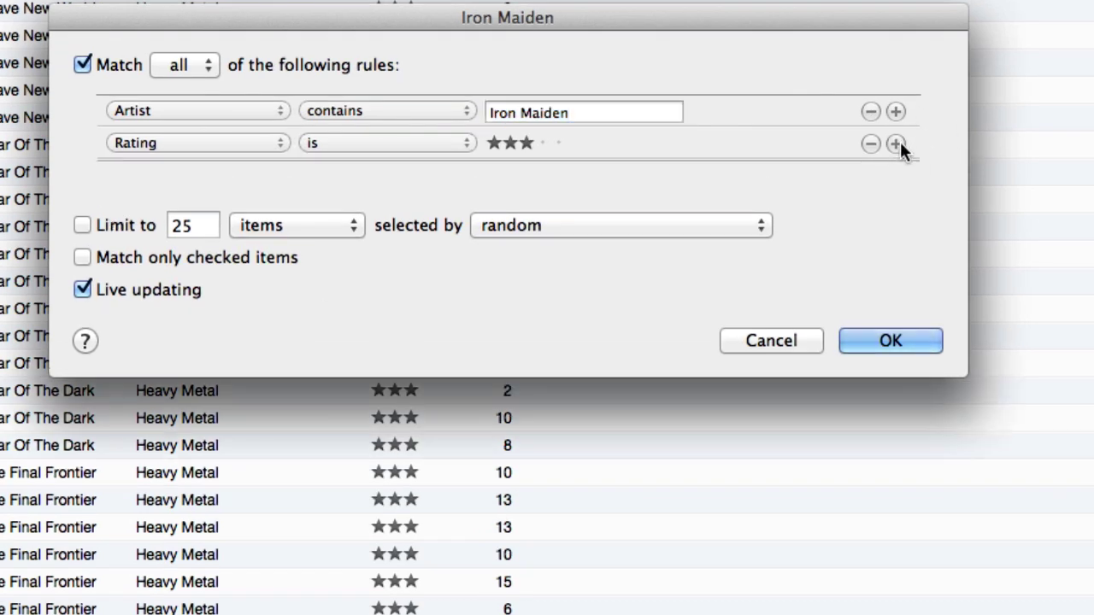
click(869, 176)
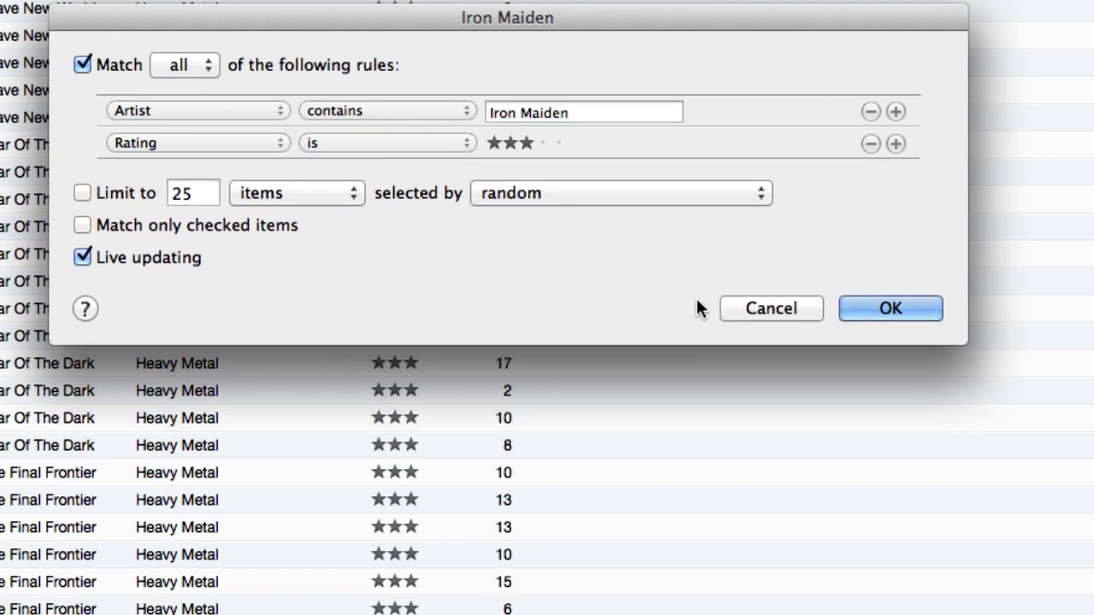
- Try adding two blank Artist rules below the rating condition and one below the artist condition, and remove all three
click(895, 143)
click(895, 145)
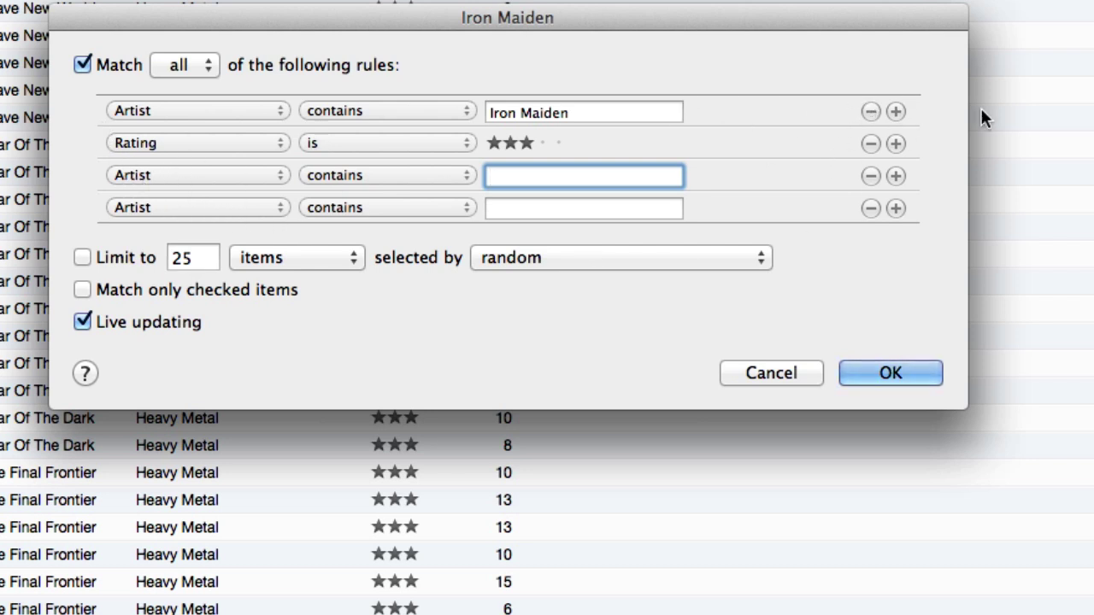
click(896, 111)
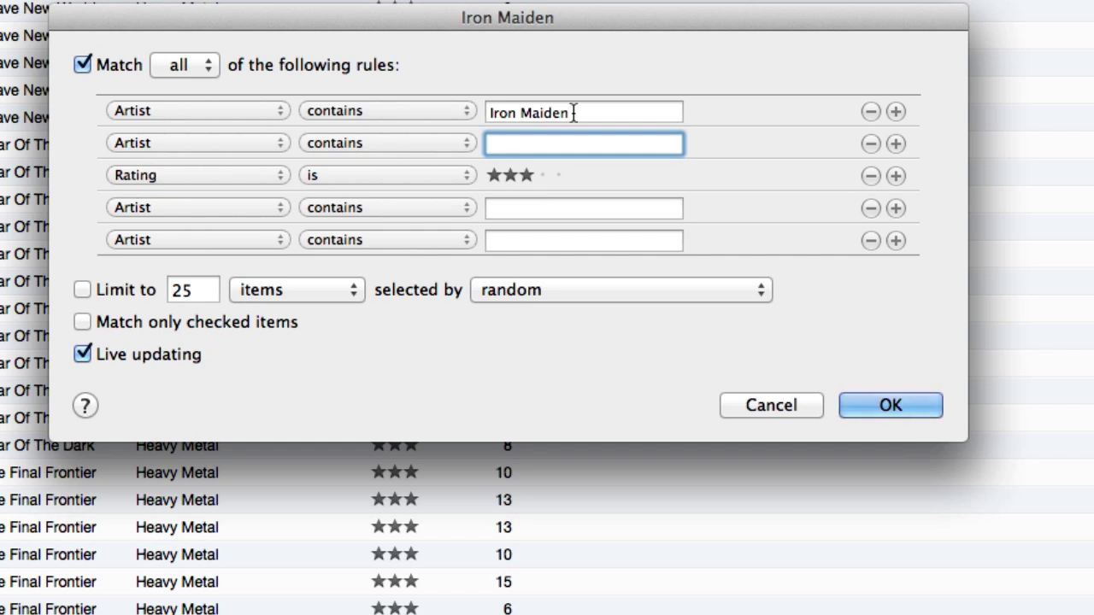
click(868, 143)
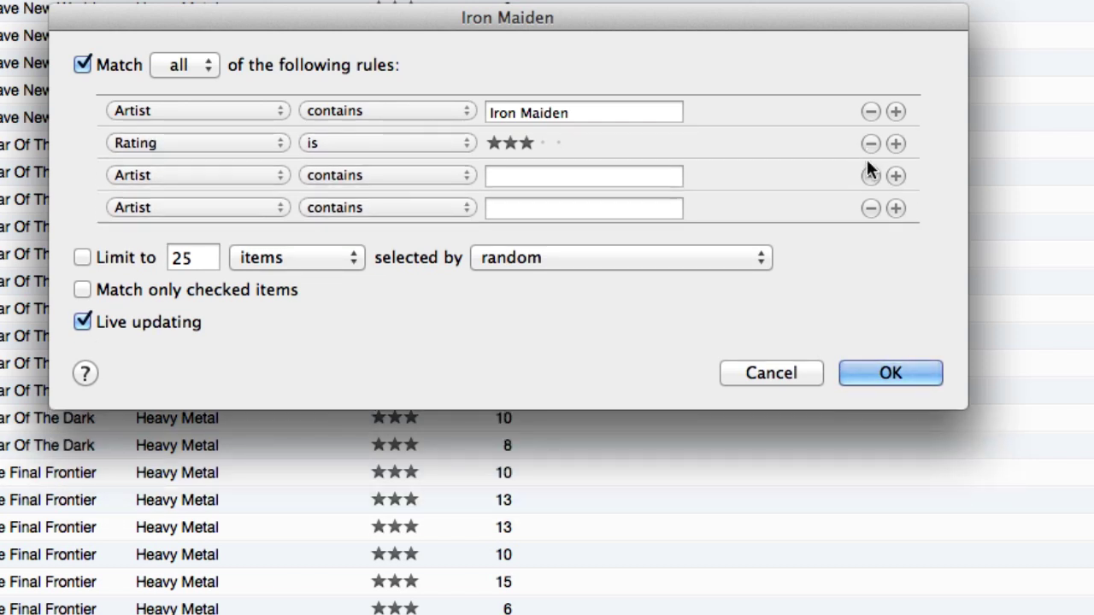
click(869, 177)
click(869, 176)
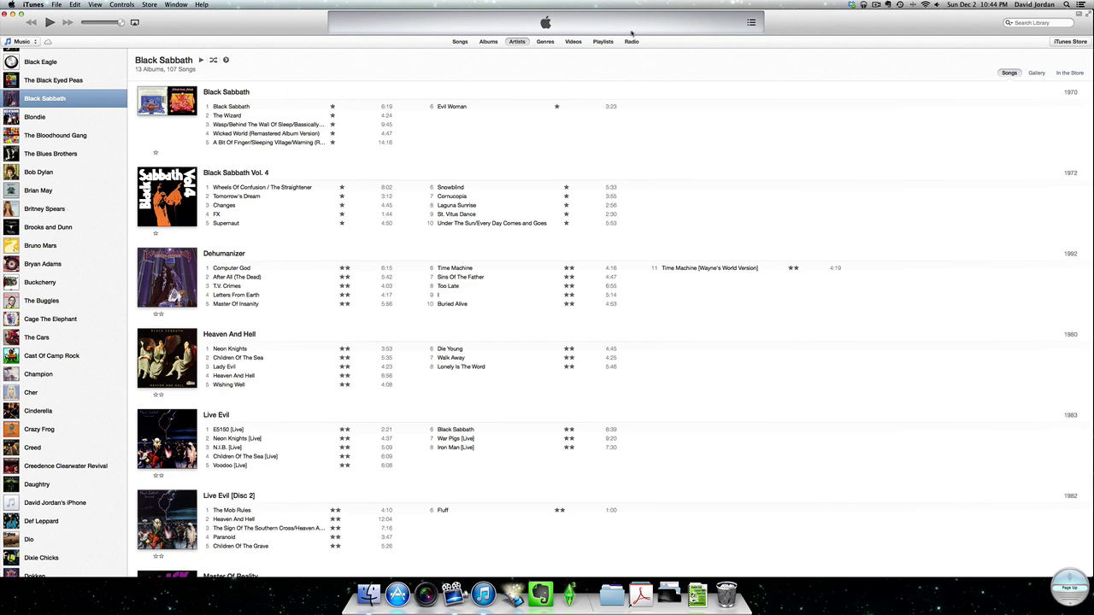
- Return to the playlists view to check the songs in the Black Sabbath Ozzy smart playlist
click(605, 43)
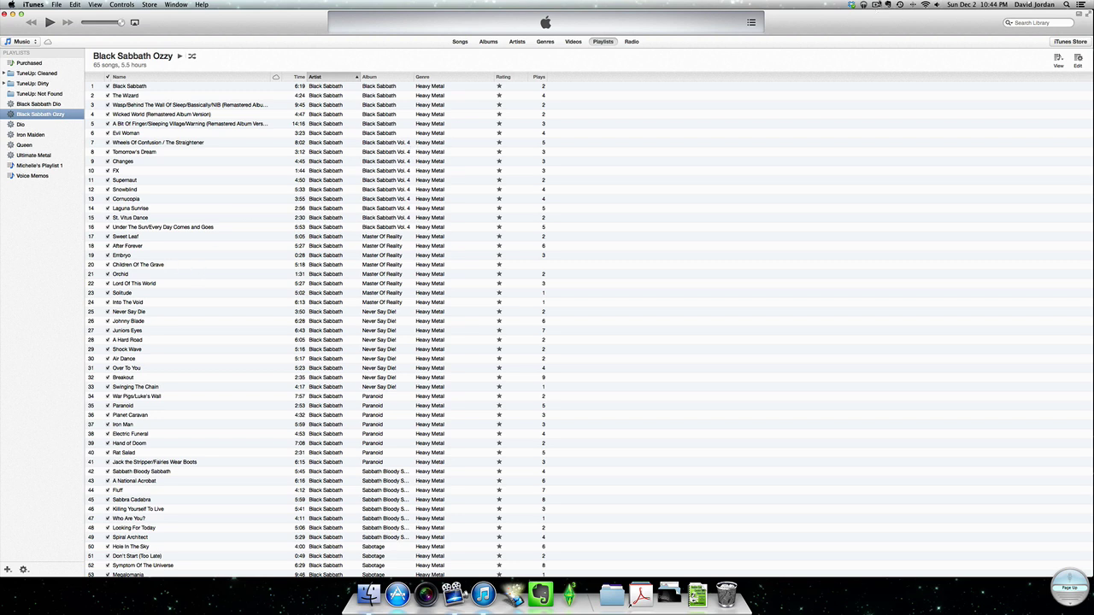
click(876, 5)
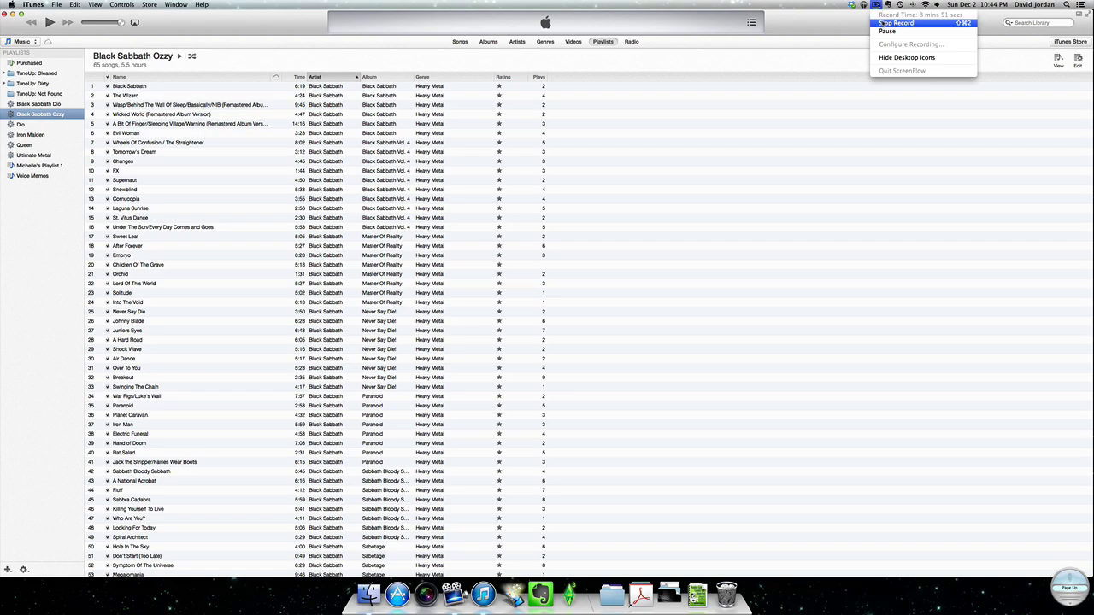